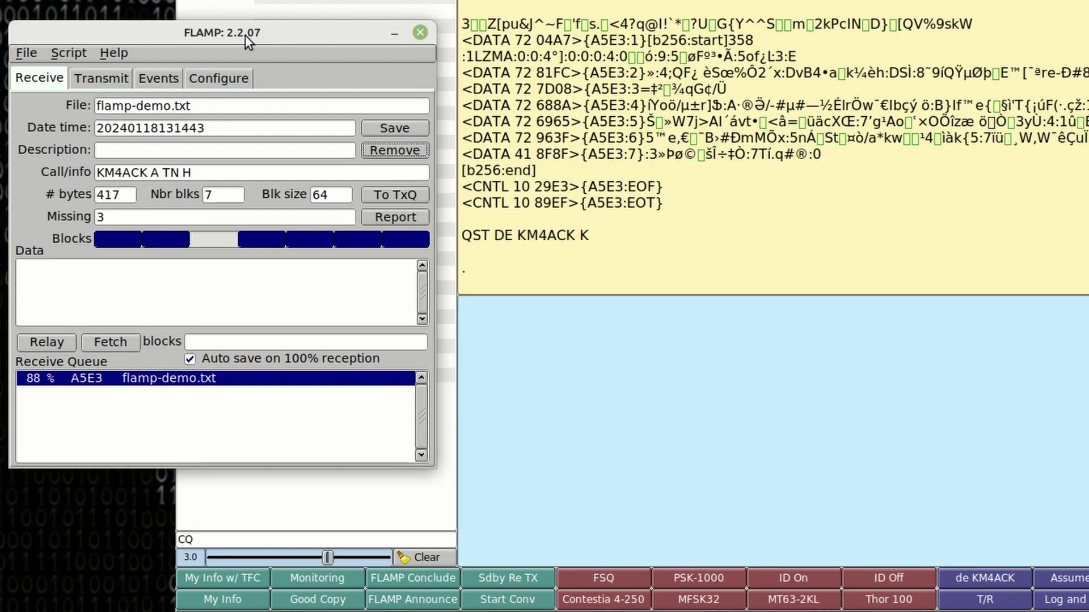
# Generate the missing-block report for flamp-demo.txt in FLAMP and transmit it from fldigi.
pyautogui.moveTo(238, 33); pyautogui.dragTo(603, 15)
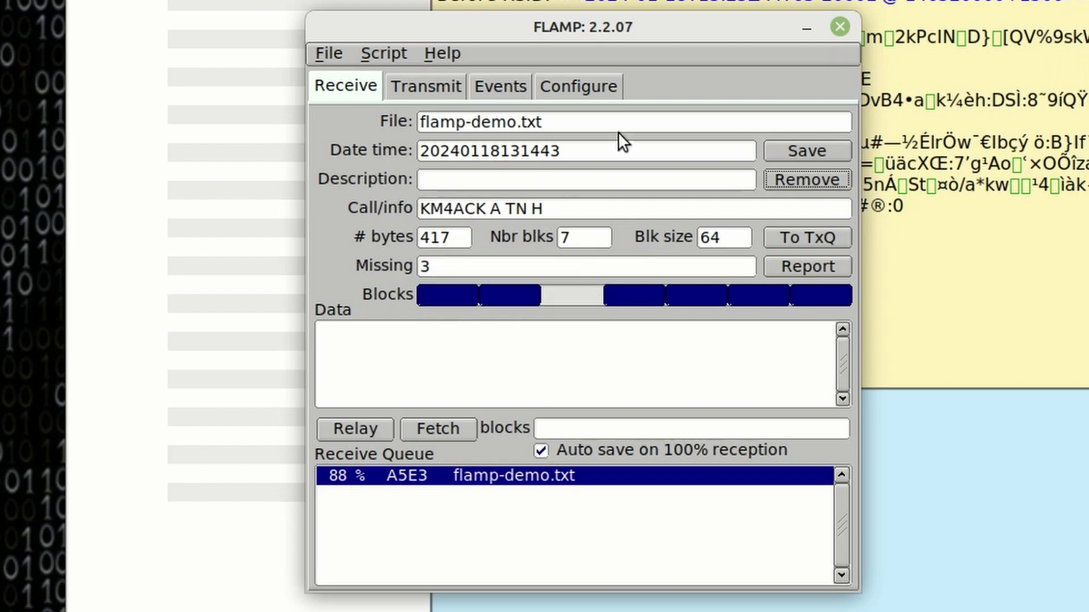
pyautogui.click(794, 264)
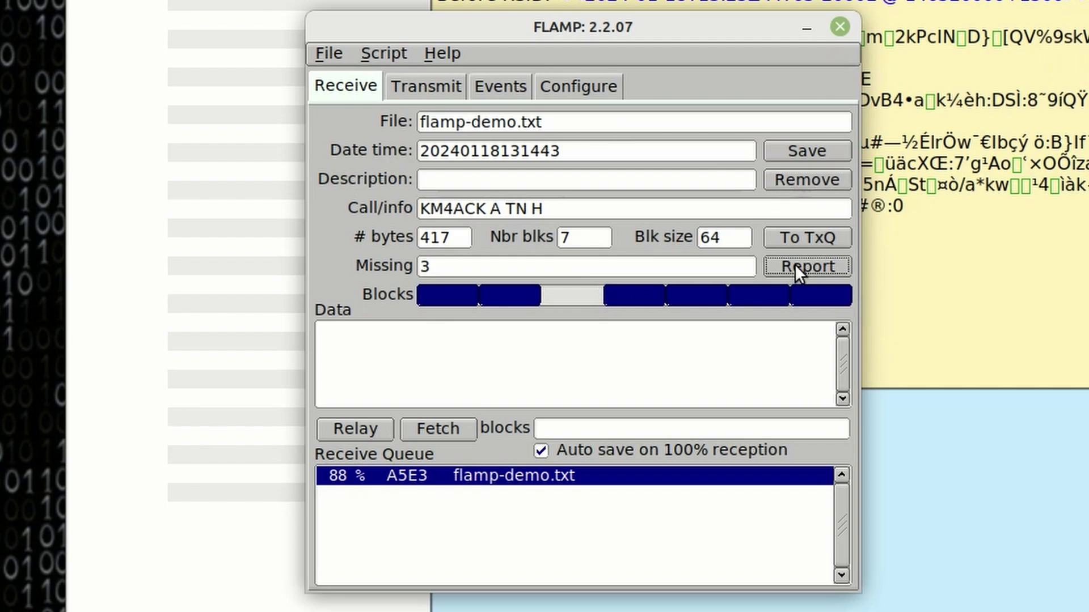
pyautogui.moveTo(615, 27); pyautogui.dragTo(5, 23)
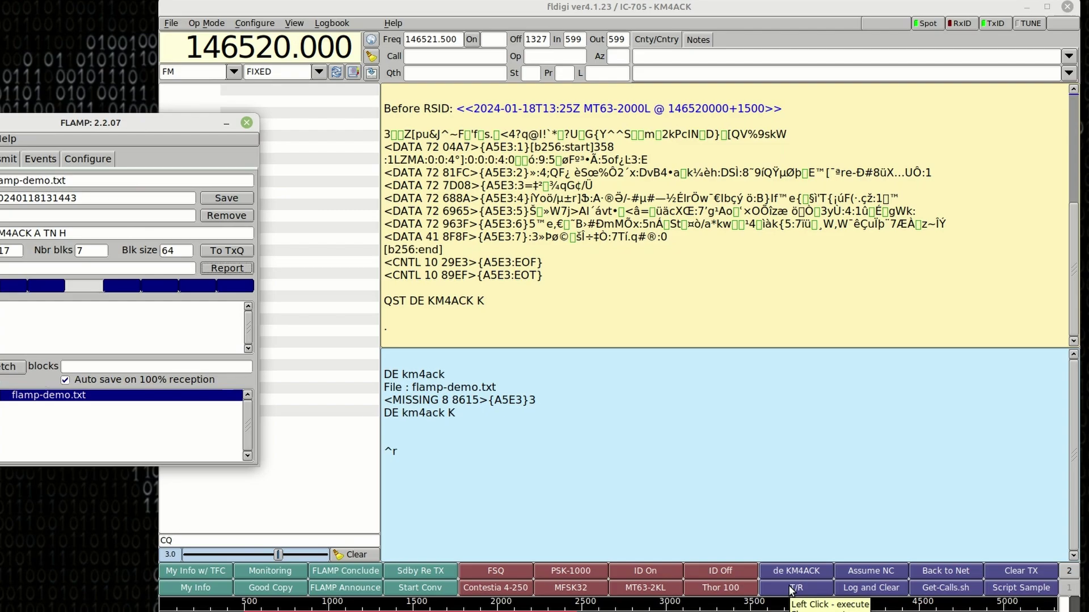
pyautogui.click(792, 590)
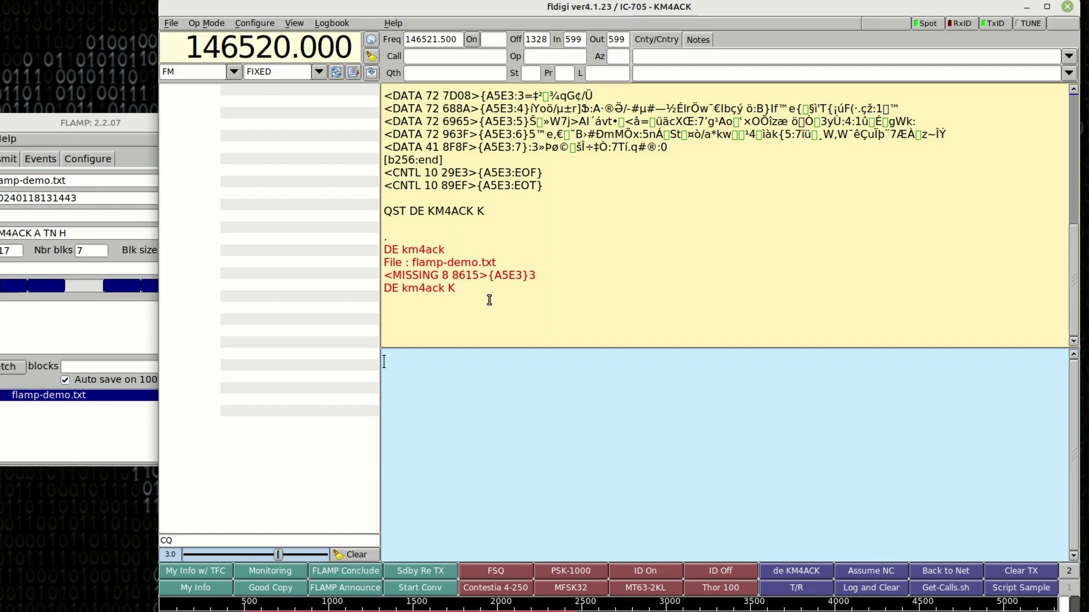
pyautogui.click(533, 276)
pyautogui.click(534, 276)
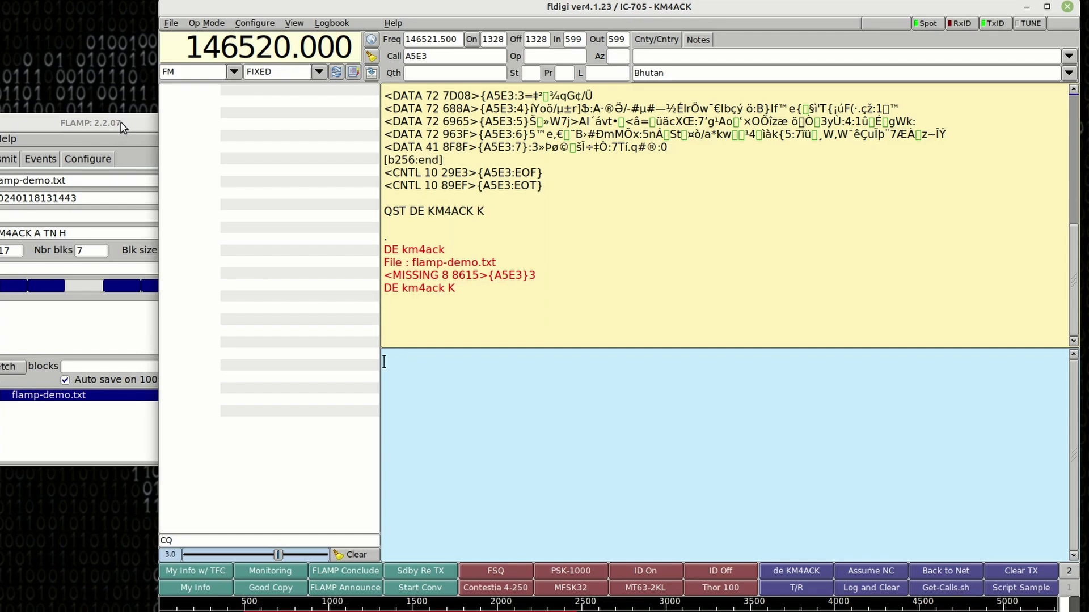
# Switch to FLAMP and read through the received data of flamp-demo.txt.
pyautogui.moveTo(122, 125); pyautogui.dragTo(235, 129)
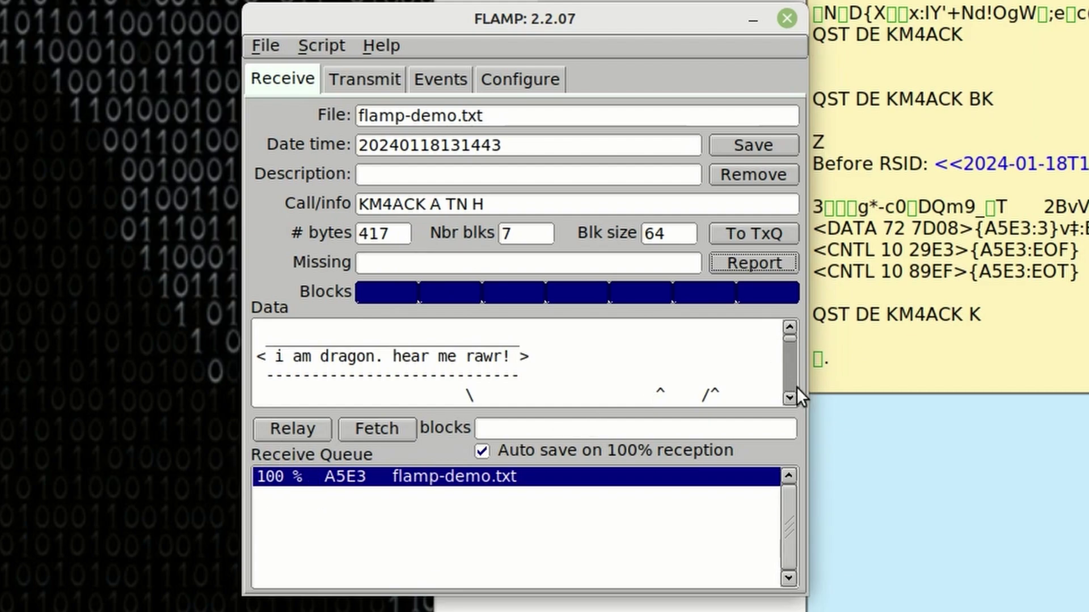
pyautogui.scroll(-5, 788, 396)
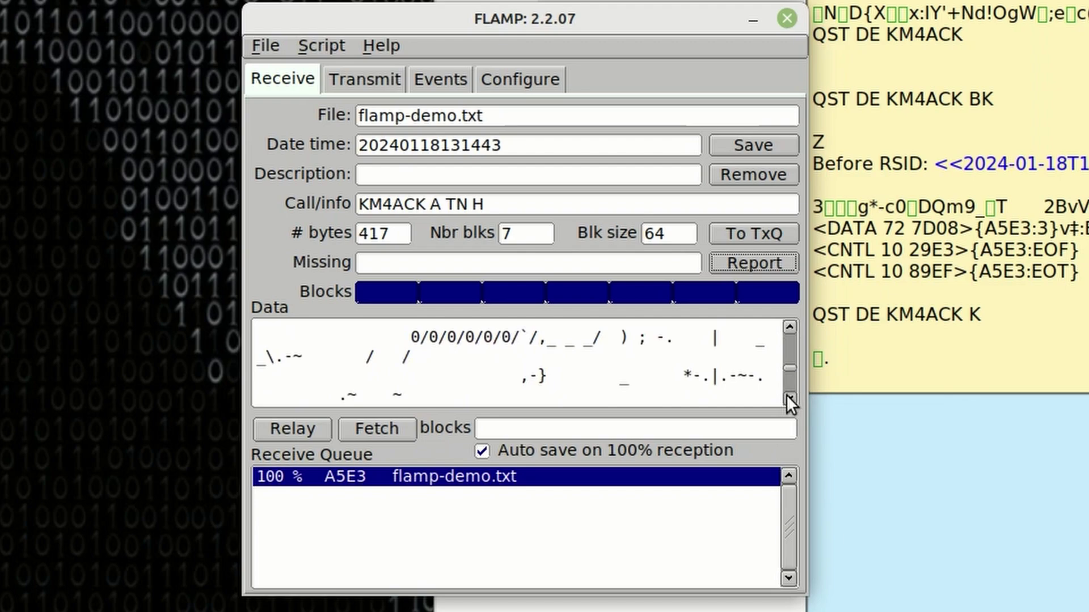
pyautogui.scroll(-2, 786, 394)
pyautogui.moveTo(791, 379); pyautogui.dragTo(784, 328)
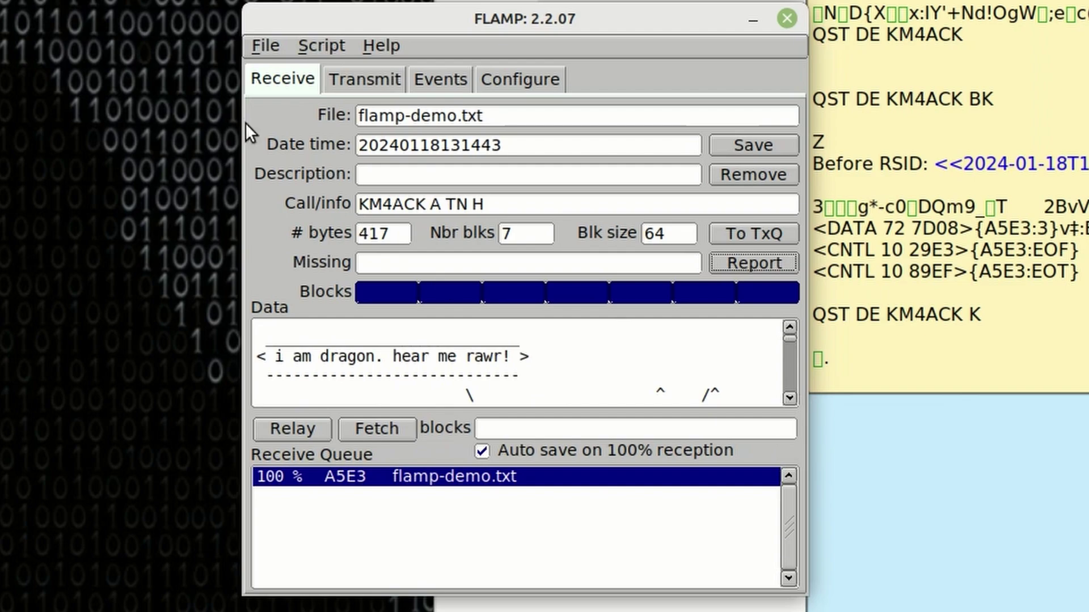
# Open the auto-saved flamp-demo.txt from FLAMP's rx/2024_01_18 folder in the text editor.
pyautogui.click(264, 47)
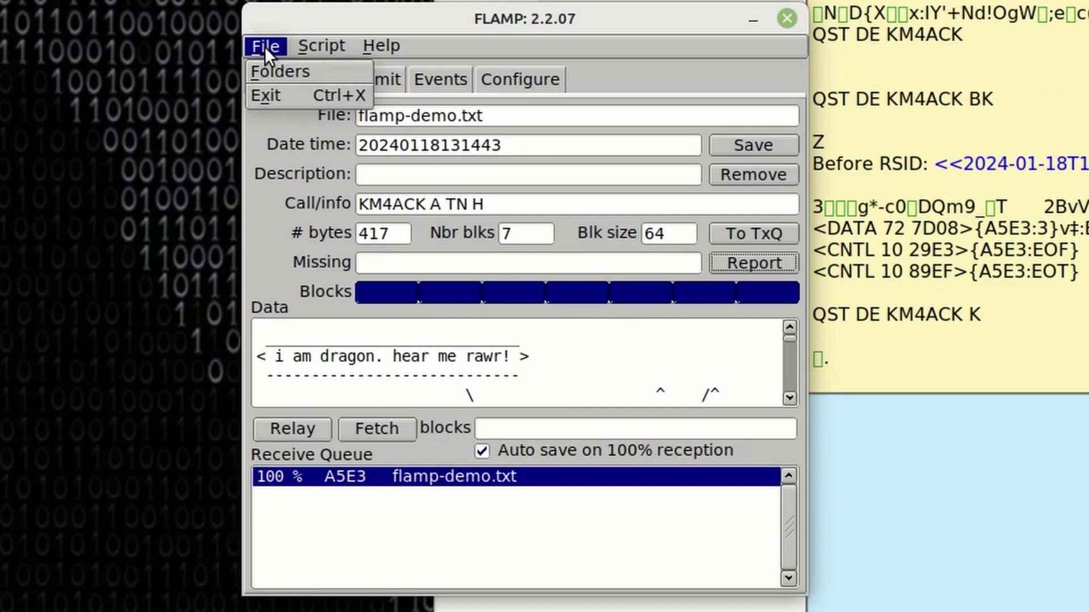
pyautogui.click(263, 66)
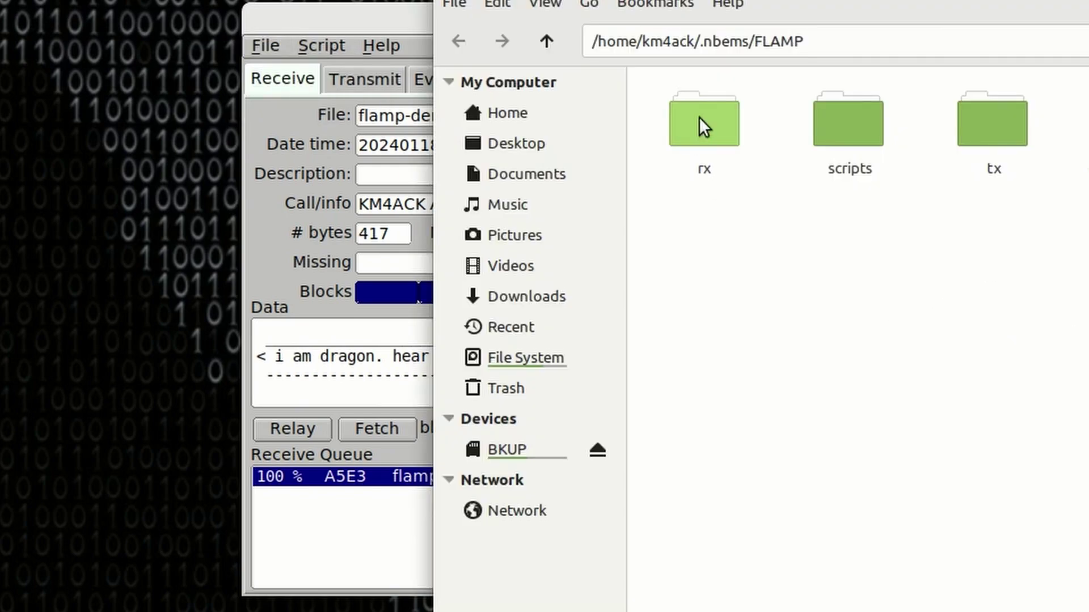
pyautogui.doubleClick(699, 117)
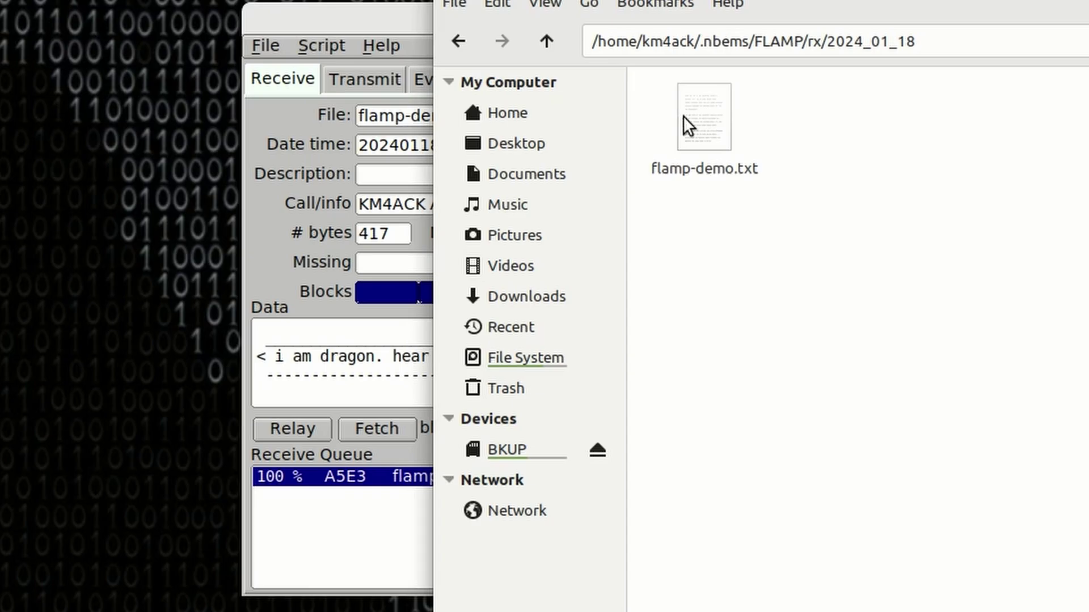
pyautogui.click(701, 119)
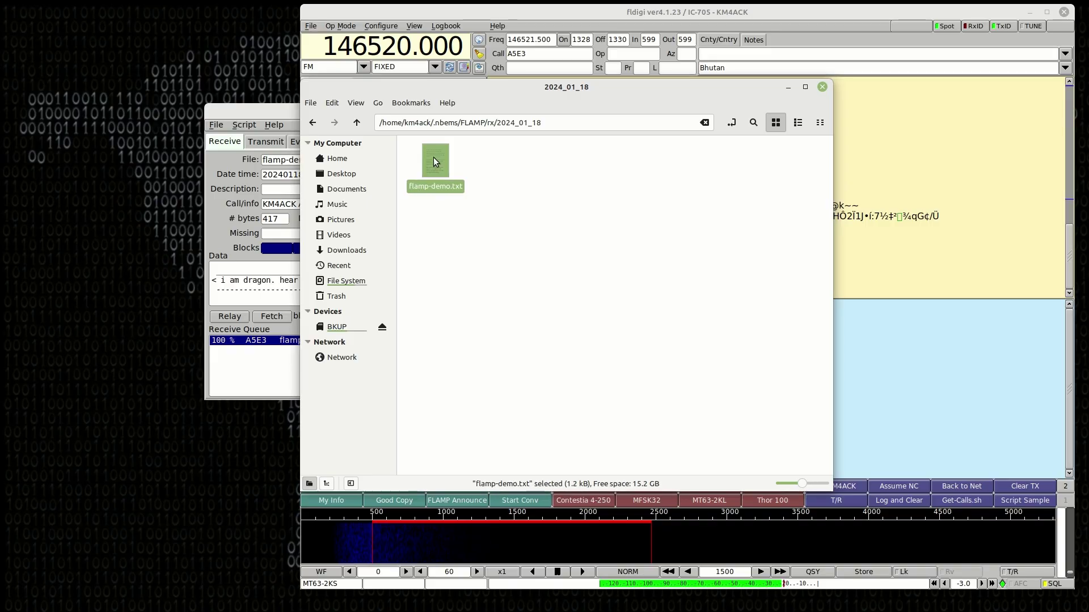
pyautogui.doubleClick(435, 162)
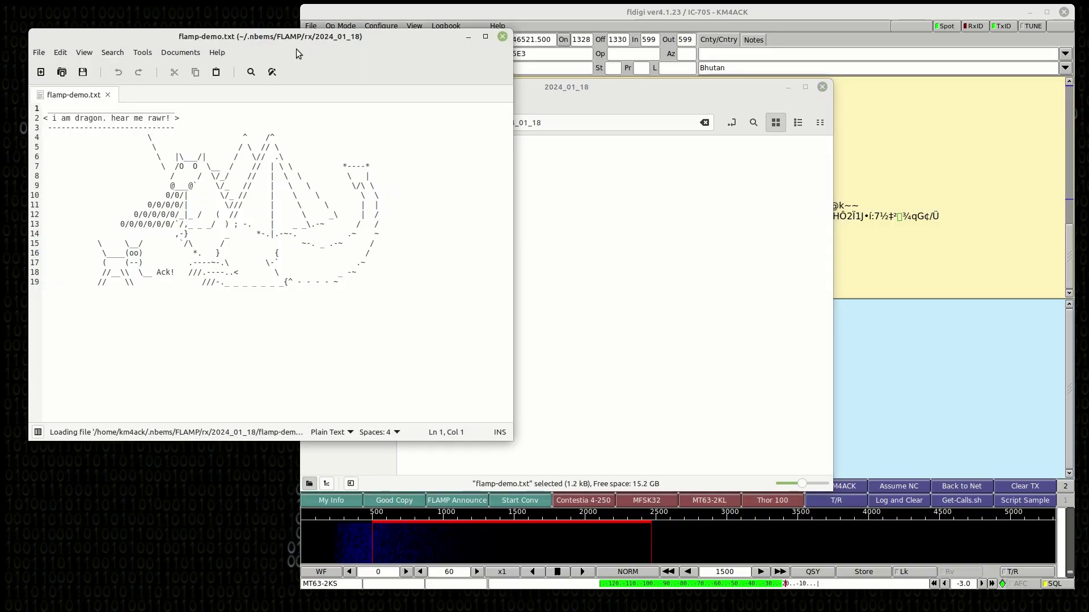
pyautogui.moveTo(298, 54); pyautogui.dragTo(617, 104)
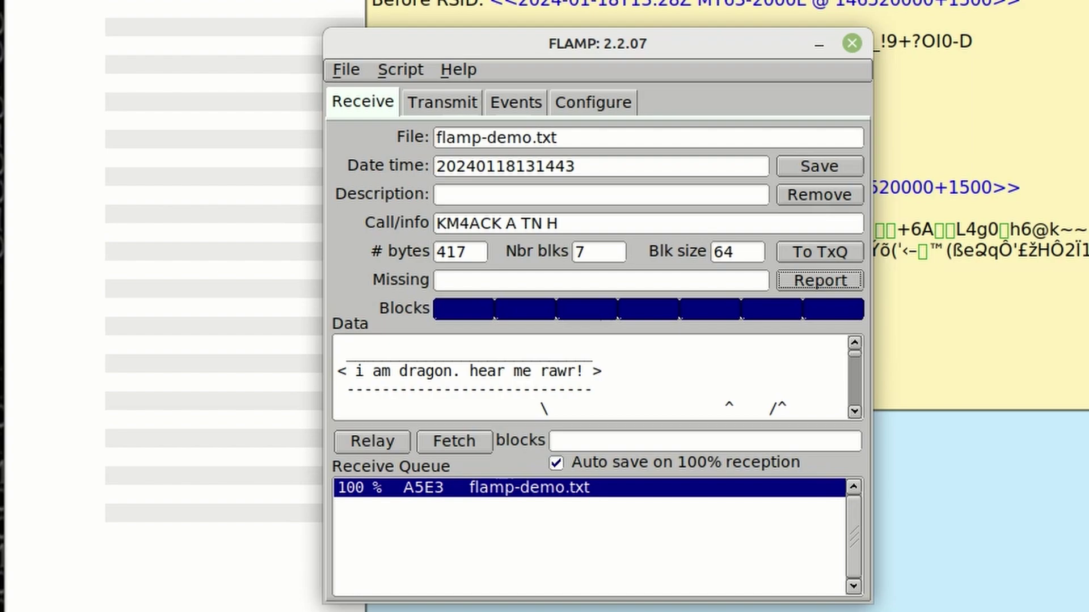
pyautogui.click(357, 445)
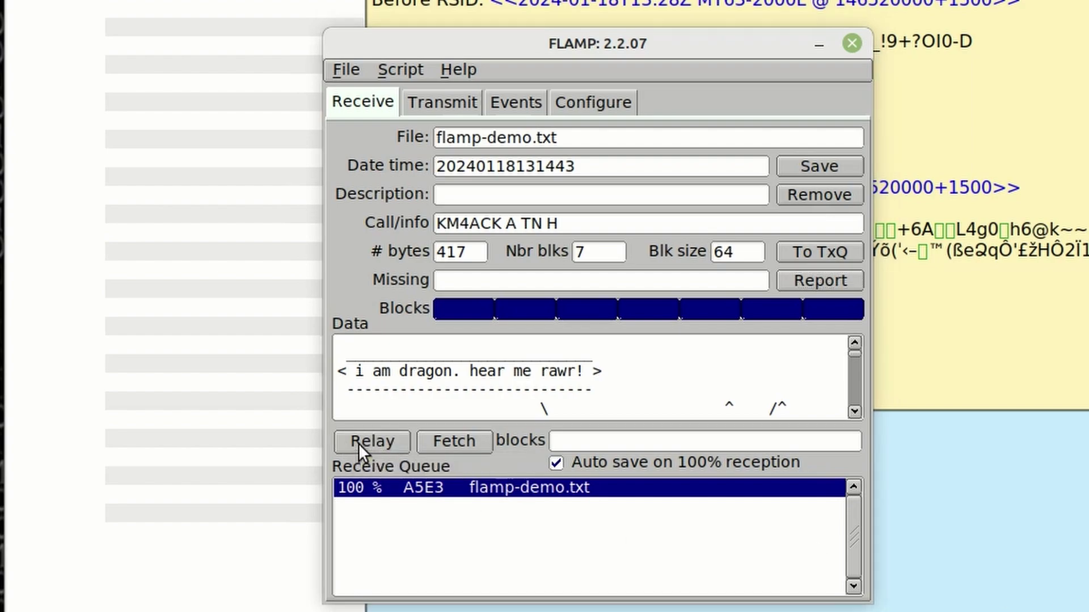
pyautogui.moveTo(207, 362); pyautogui.dragTo(525, 330)
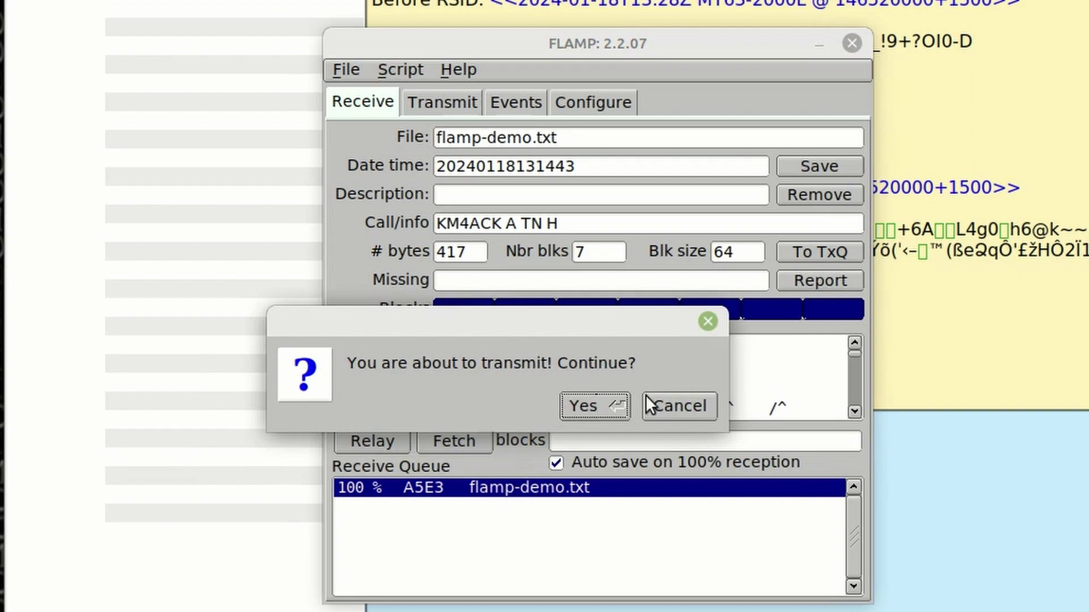
pyautogui.click(707, 322)
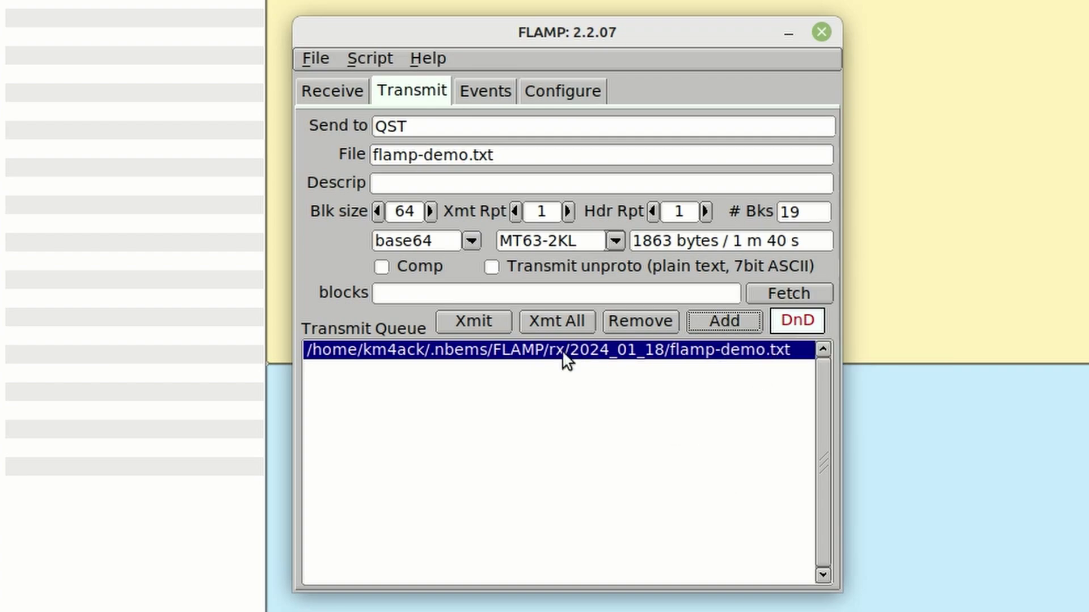
# Add flamp-demo.txt from the rx/2024_01_18 folder to the transmit queue and transmit it with compression enabled.
pyautogui.click(725, 322)
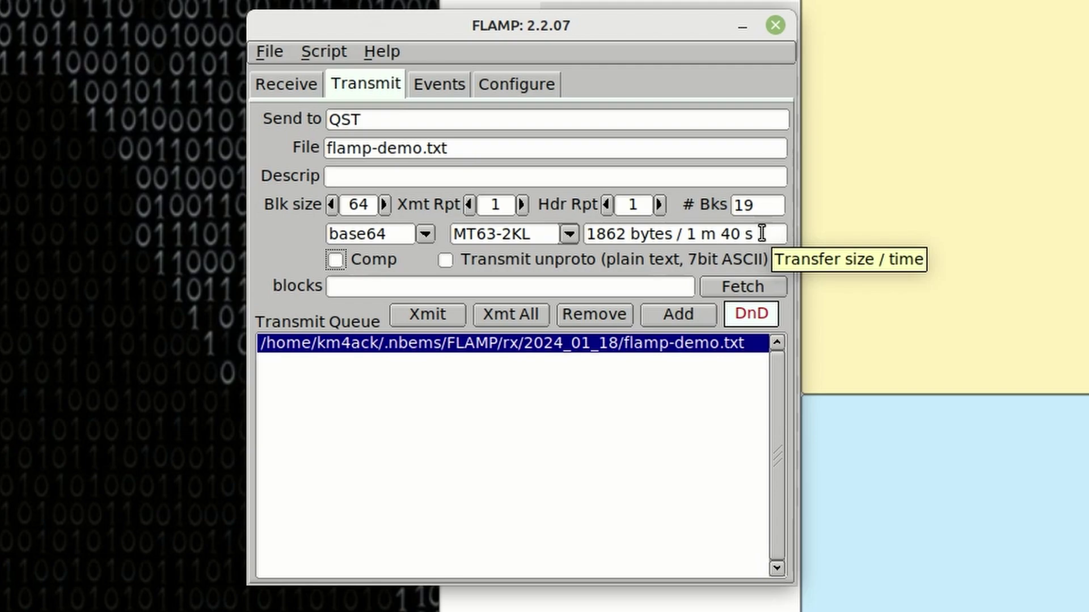
pyautogui.moveTo(761, 234); pyautogui.dragTo(688, 238)
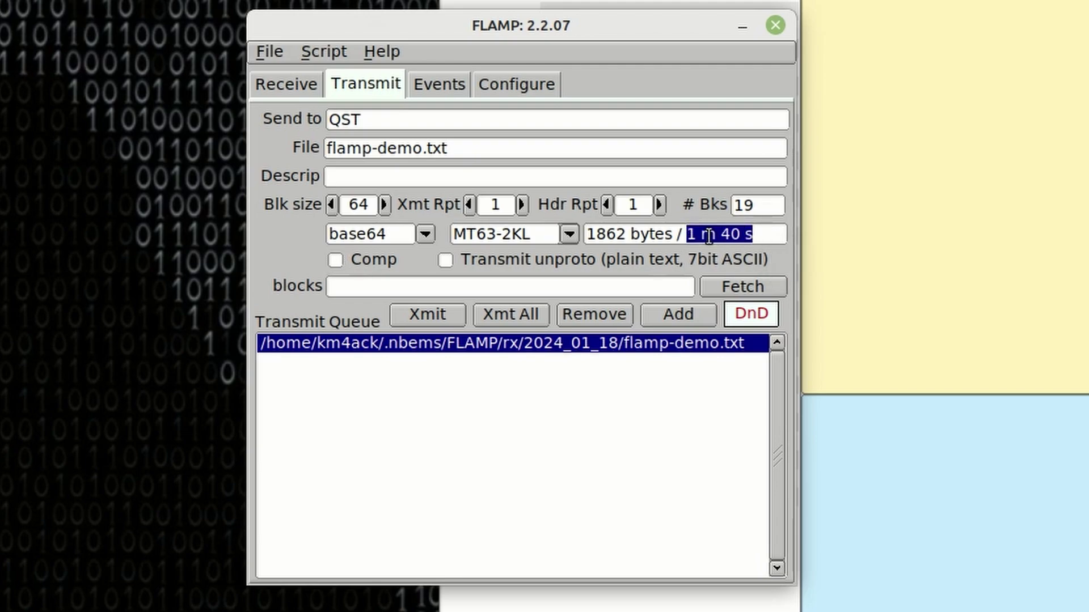
pyautogui.click(774, 235)
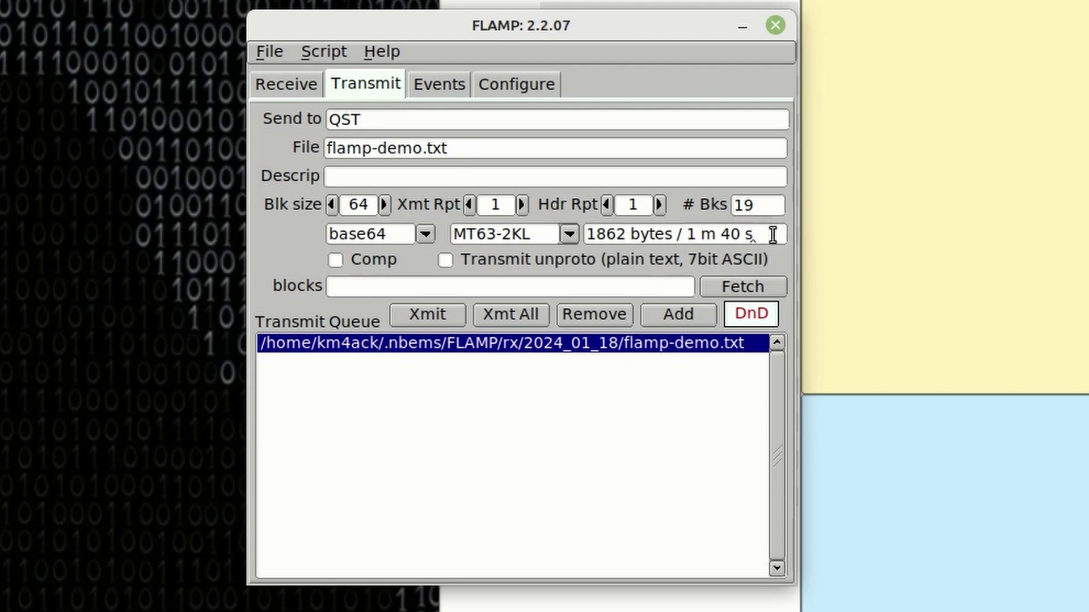
pyautogui.click(335, 261)
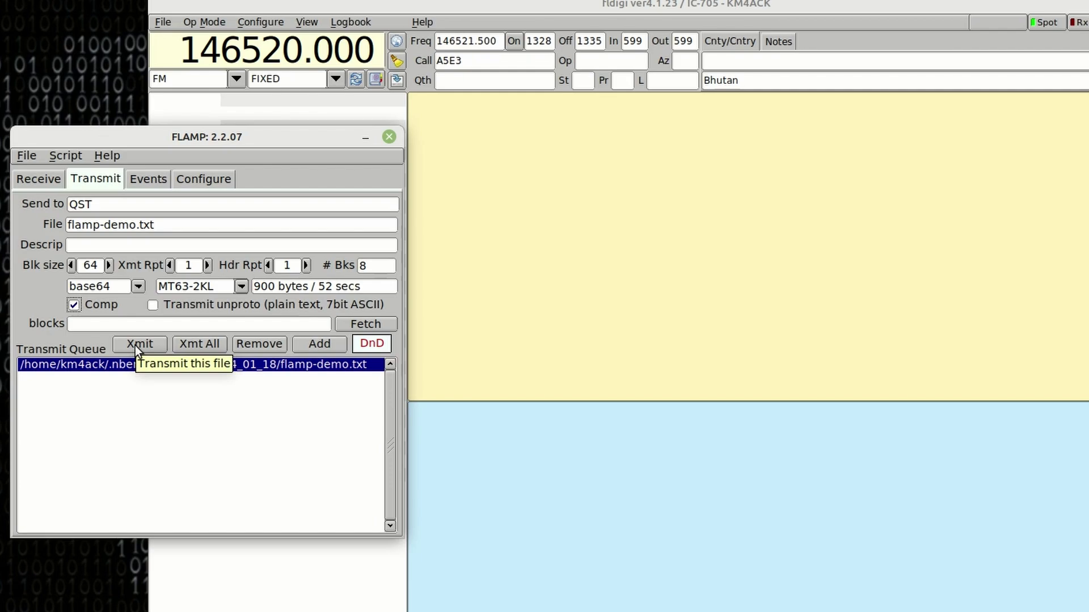
pyautogui.click(135, 345)
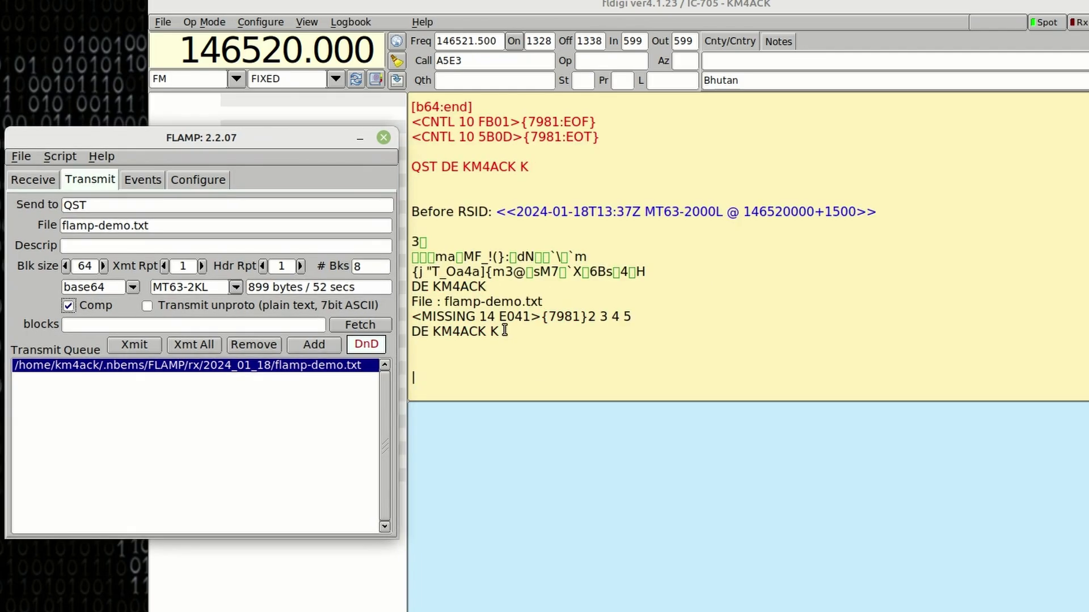
# Review the missing-block report received in fldigi and fetch the reported blocks for flamp-demo.txt in FLAMP's transmit settings.
pyautogui.moveTo(502, 332); pyautogui.dragTo(410, 287)
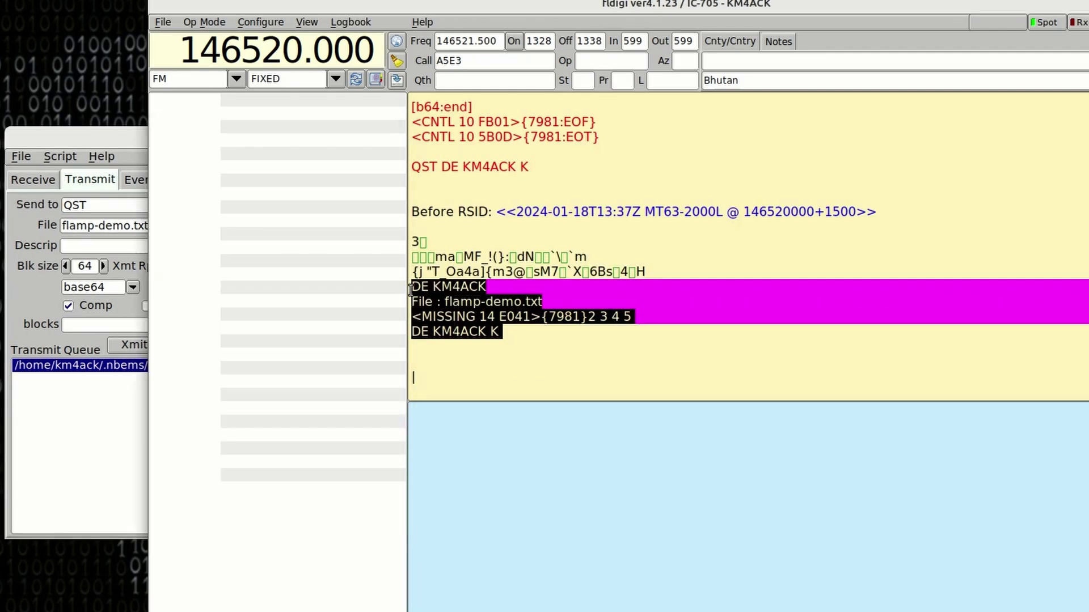
pyautogui.click(588, 335)
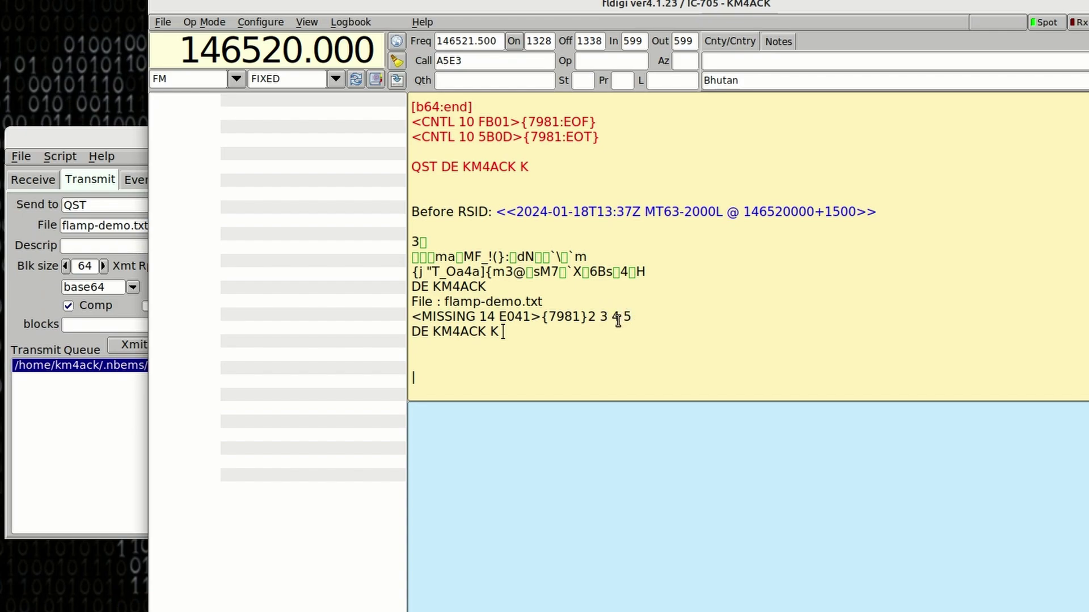
pyautogui.hotkey('alt', 'Tab')
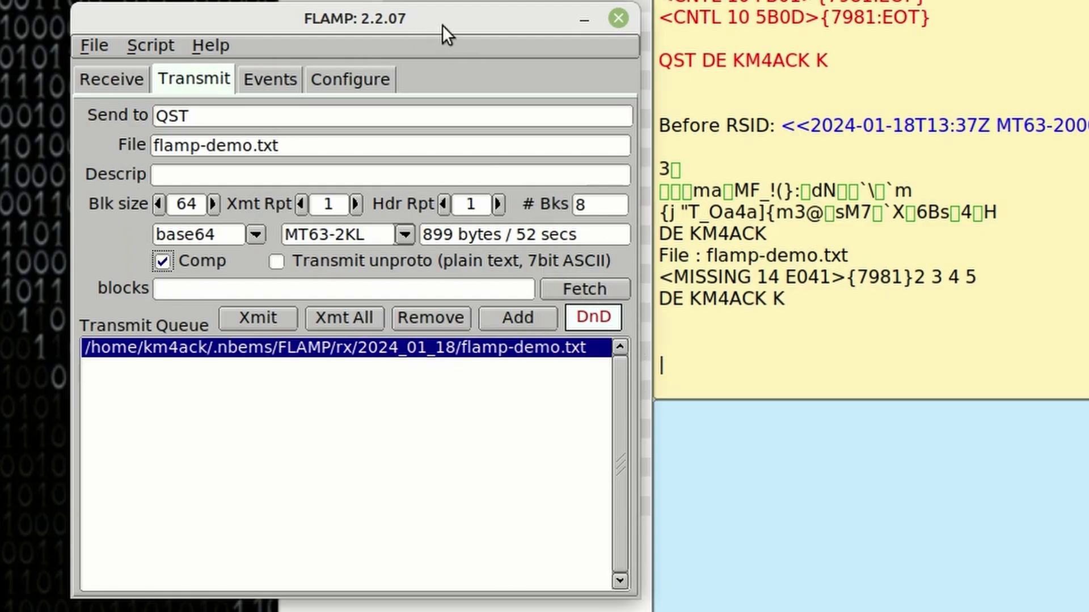
pyautogui.click(563, 287)
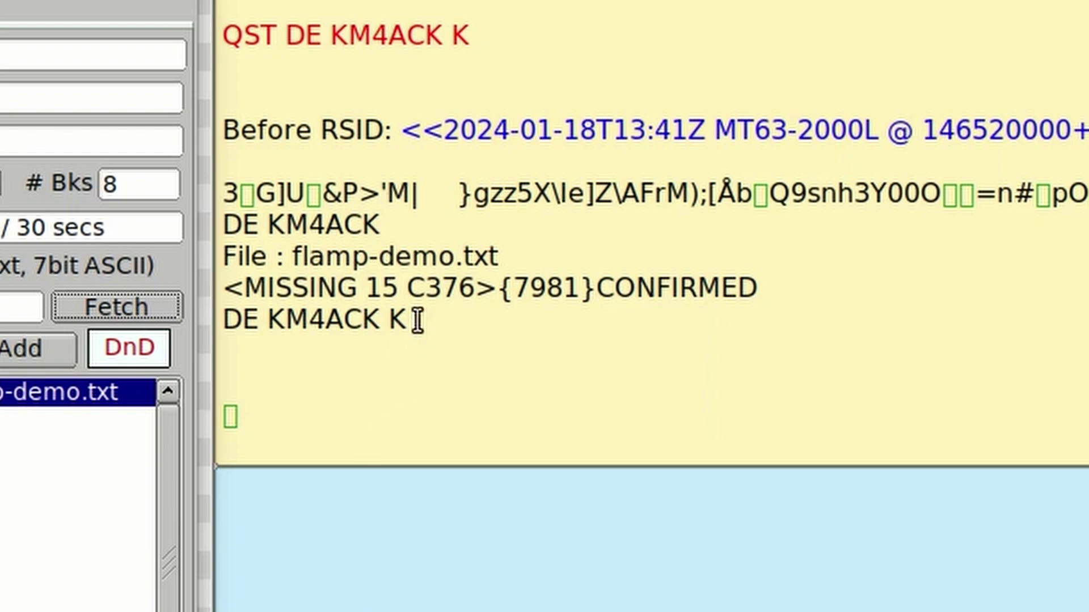
# Examine the receiving station's latest report line for flamp-demo.txt in fldigi's received text.
pyautogui.click(250, 284)
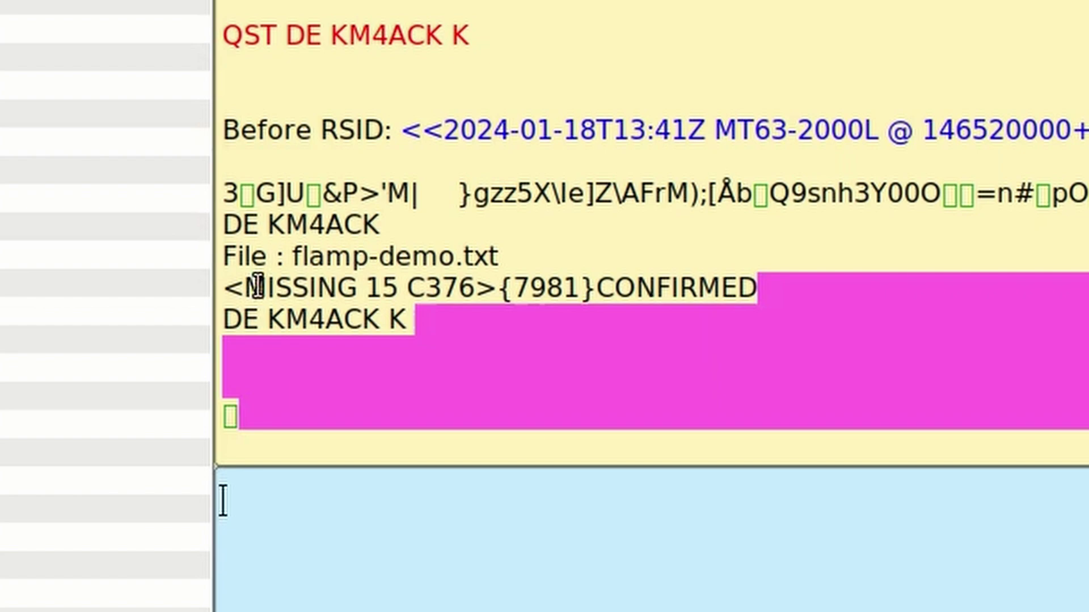
pyautogui.click(274, 288)
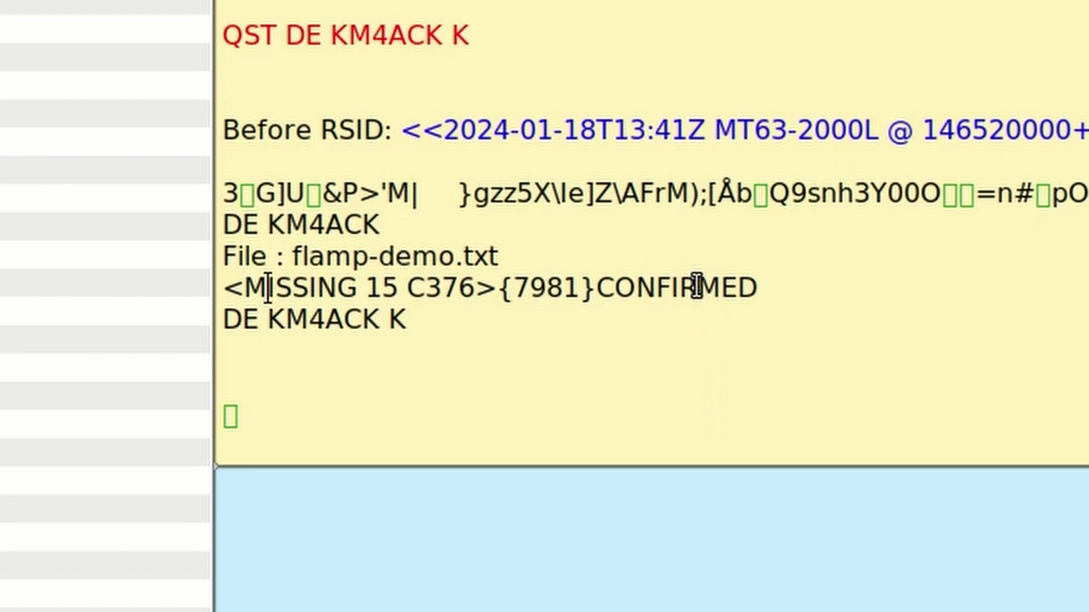
pyautogui.moveTo(697, 286)
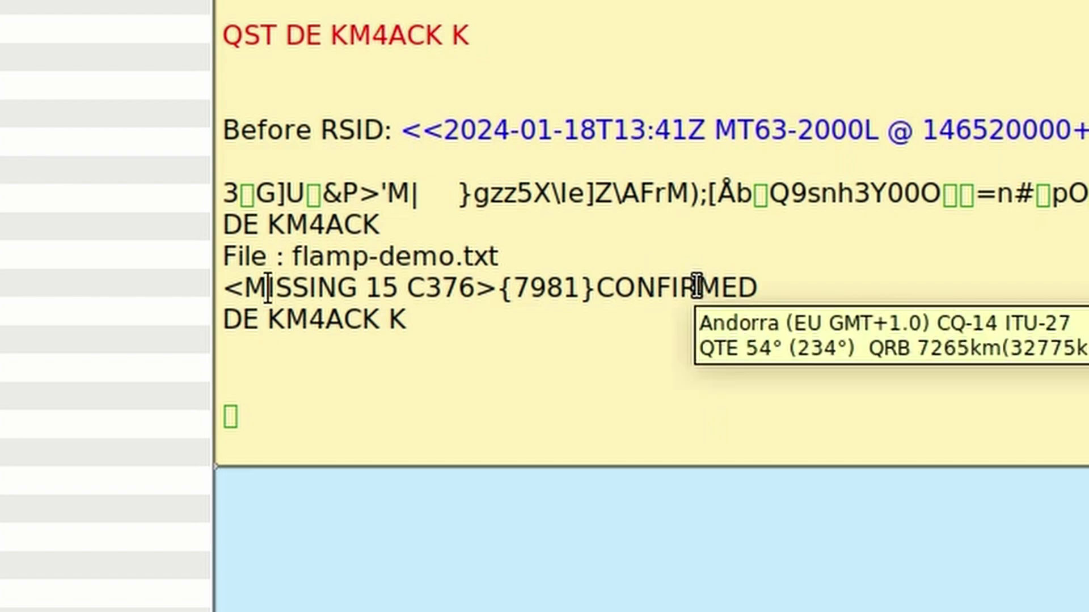